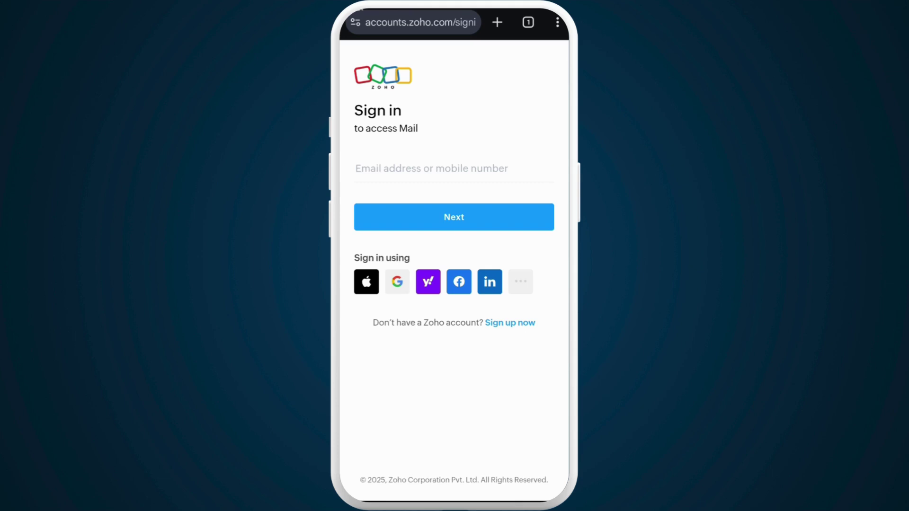
Delete Chrome's last-15-minutes browsing data for zoho.com and open a new Google tab.
left_click(557, 22)
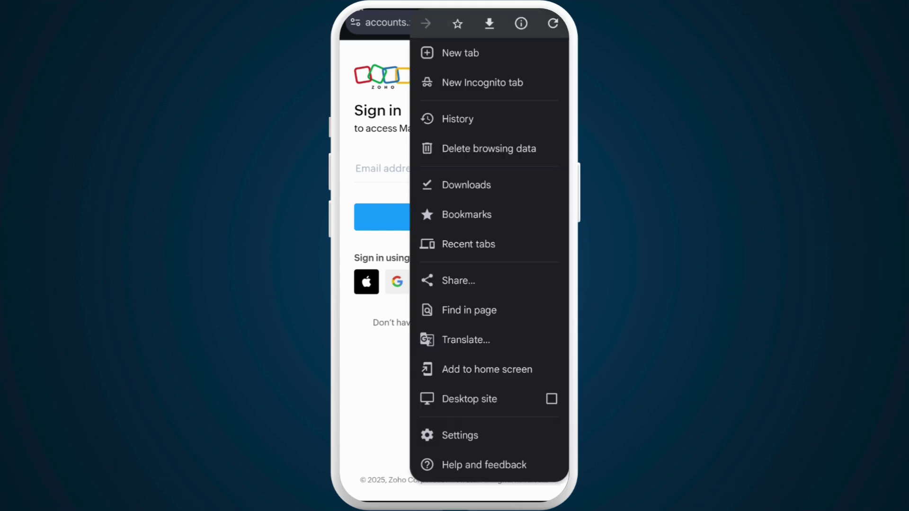
left_click(488, 149)
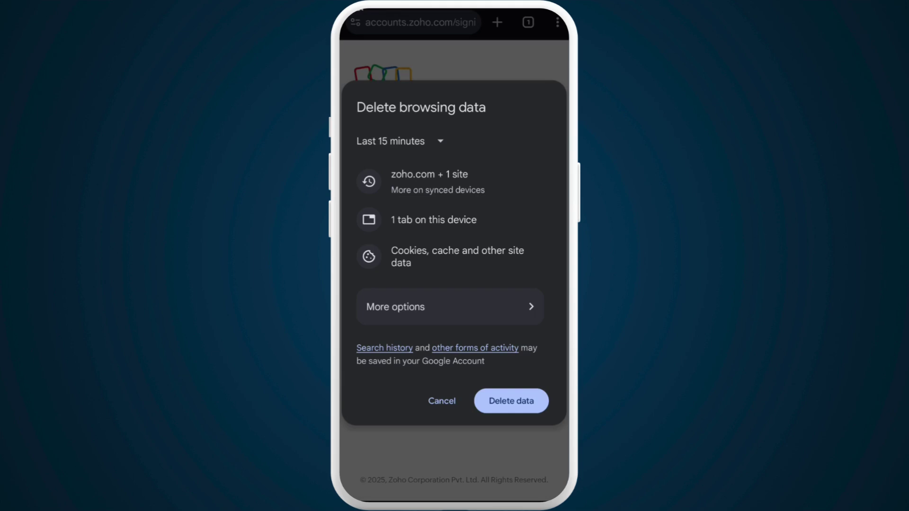
left_click(510, 400)
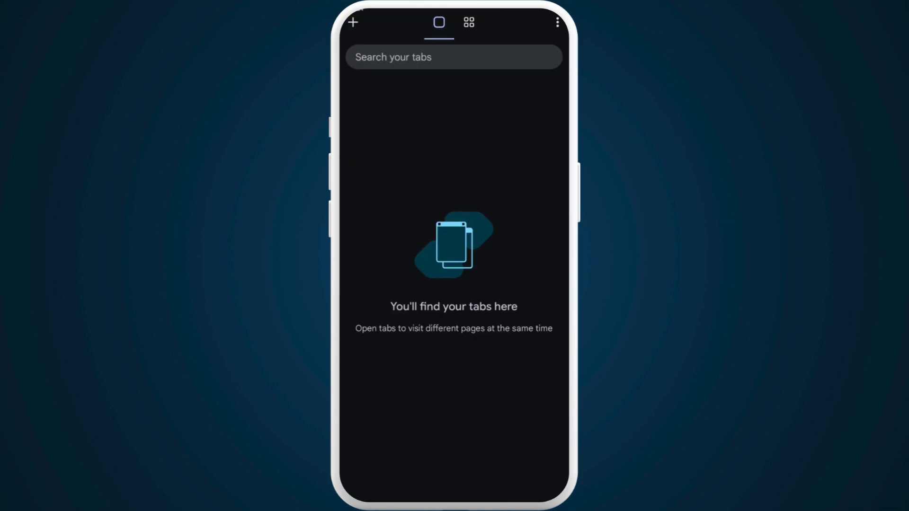
left_click(353, 22)
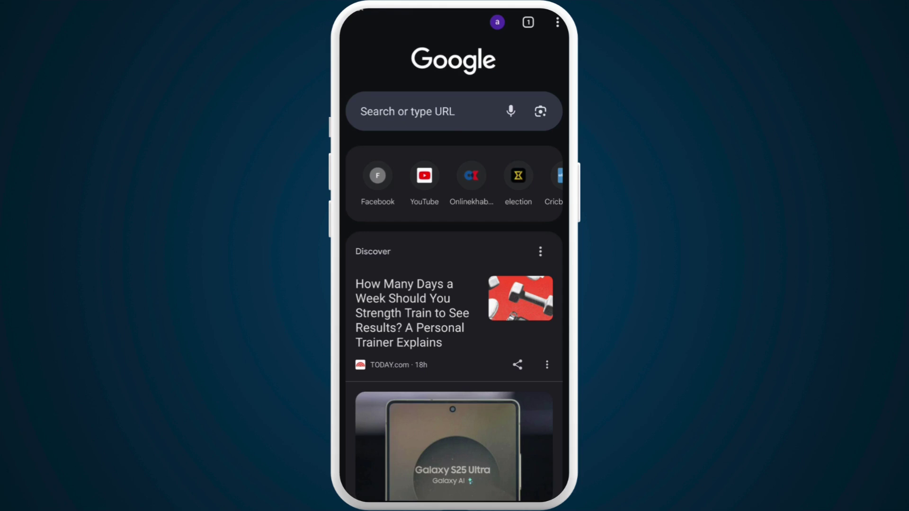
Clear Zoho Mail's 315 KB cache to 0 B via its app info Storage page.
left_click_drag(454, 498, 455, 285)
left_click_drag(454, 427, 454, 178)
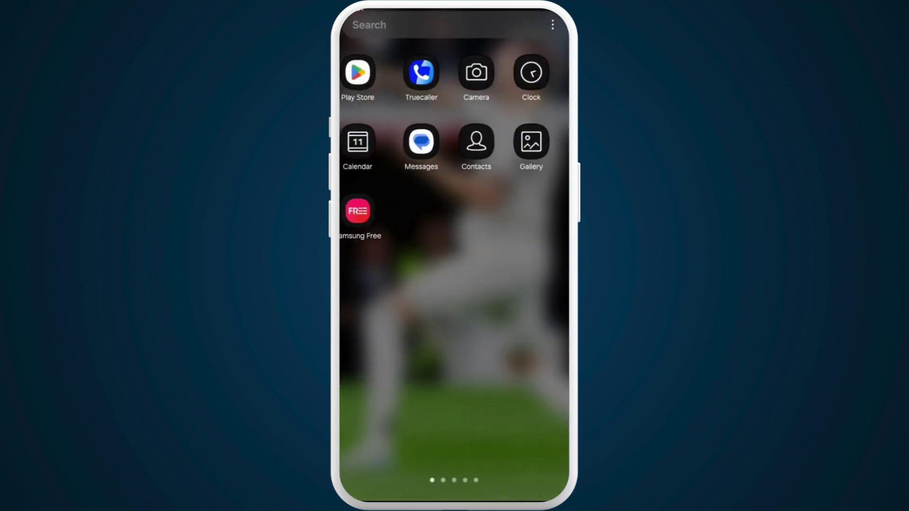
left_click_drag(511, 284, 383, 284)
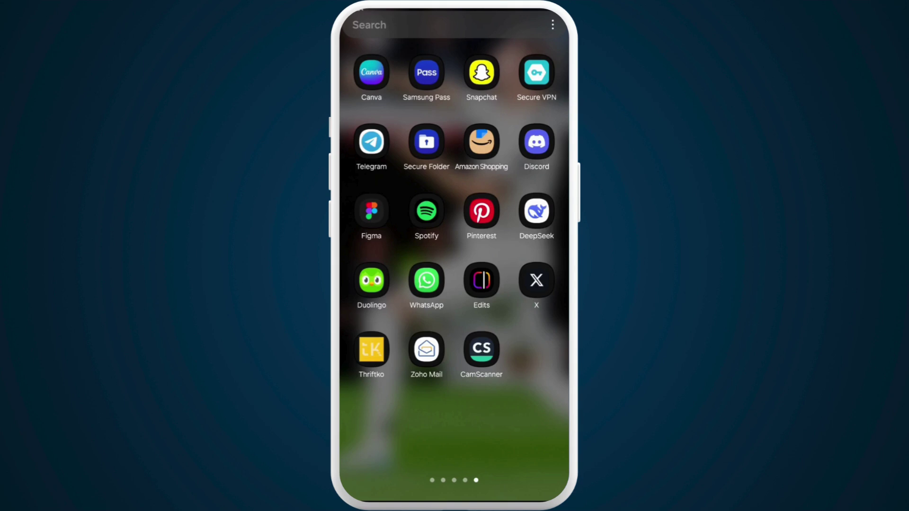
left_click(425, 350)
left_click(492, 167)
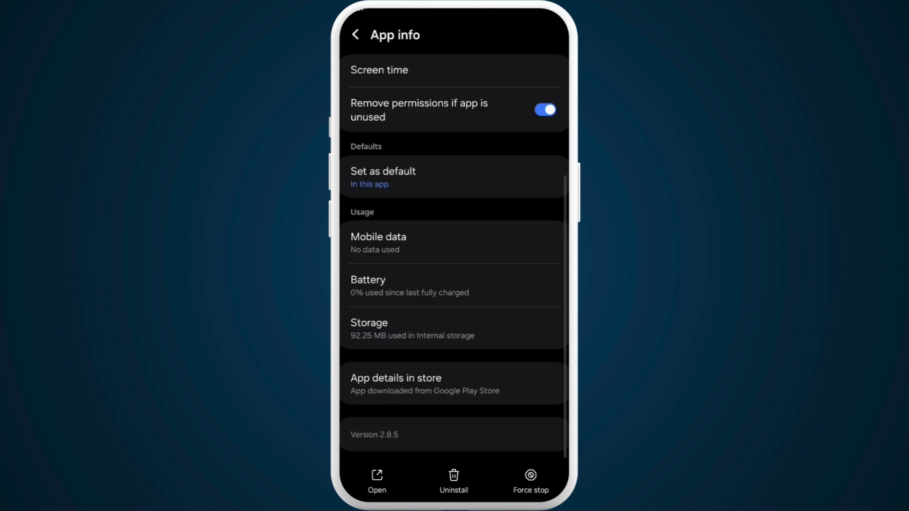
left_click(411, 328)
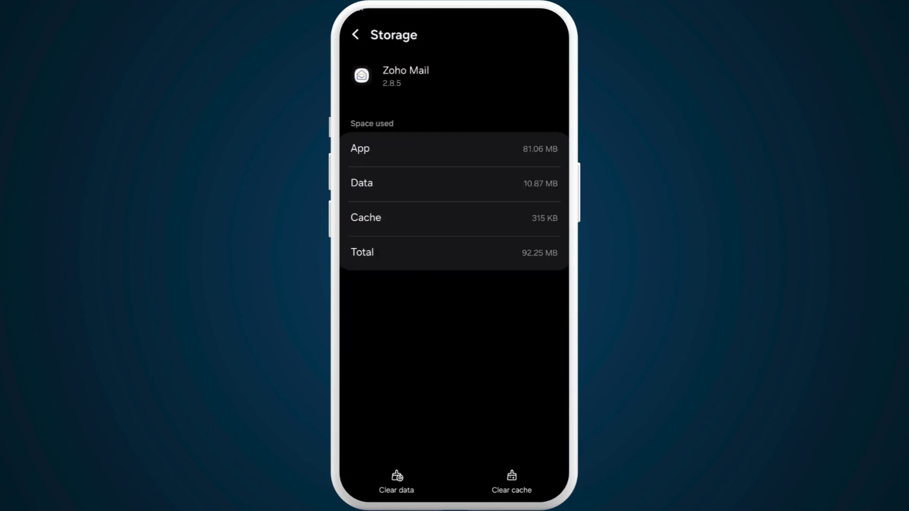
left_click(511, 481)
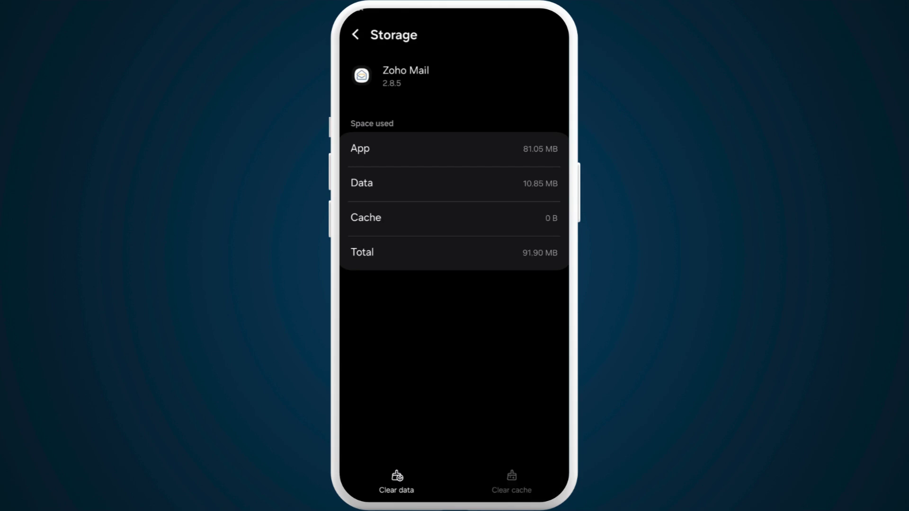